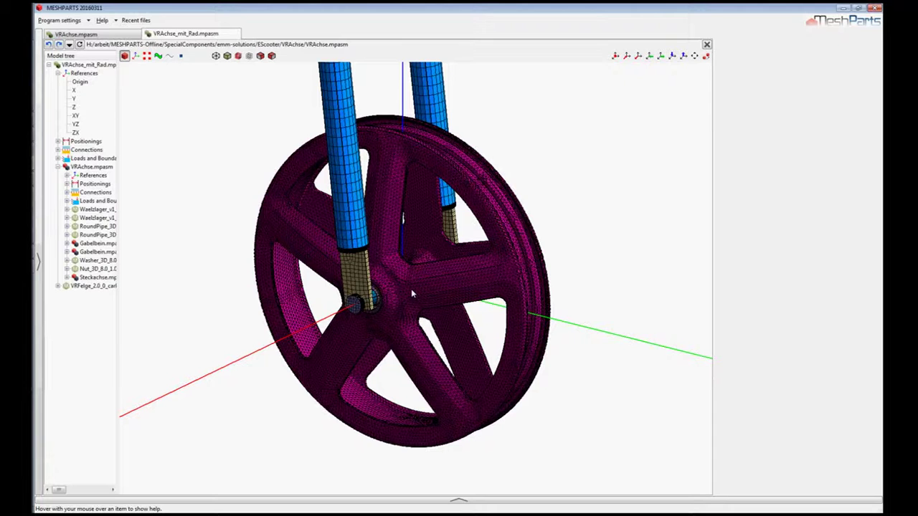
Step: Pull the wheel, the fork end plates and both roller bearings away from the axle to explode the assembly
mouse_move(412, 291)
middle_mouse_down()
mouse_move(414, 299)
mouse_move(419, 224)
mouse_move(426, 289)
mouse_move(471, 308)
mouse_move(406, 306)
middle_mouse_up()
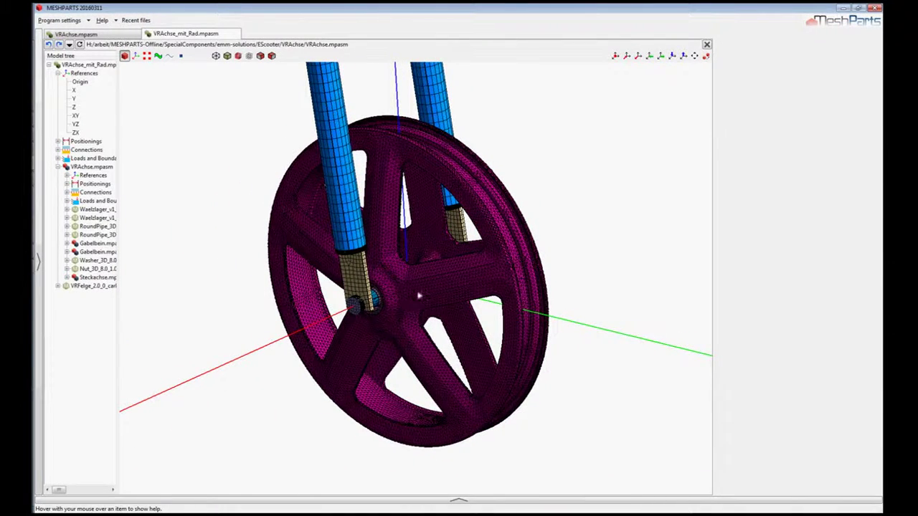
left_click_drag(411, 288, 606, 217)
left_click_drag(358, 275, 291, 263)
left_click_drag(365, 301, 387, 357)
left_click_drag(448, 274, 482, 321)
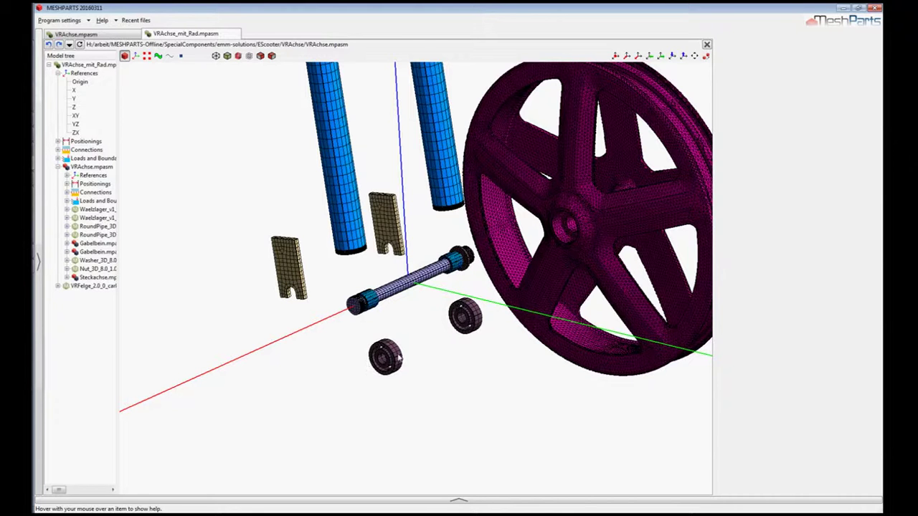
Step: Move both spacer sleeves, the washer and the nut off the axle to extend the exploded view
scroll(459, 333, "up", 5)
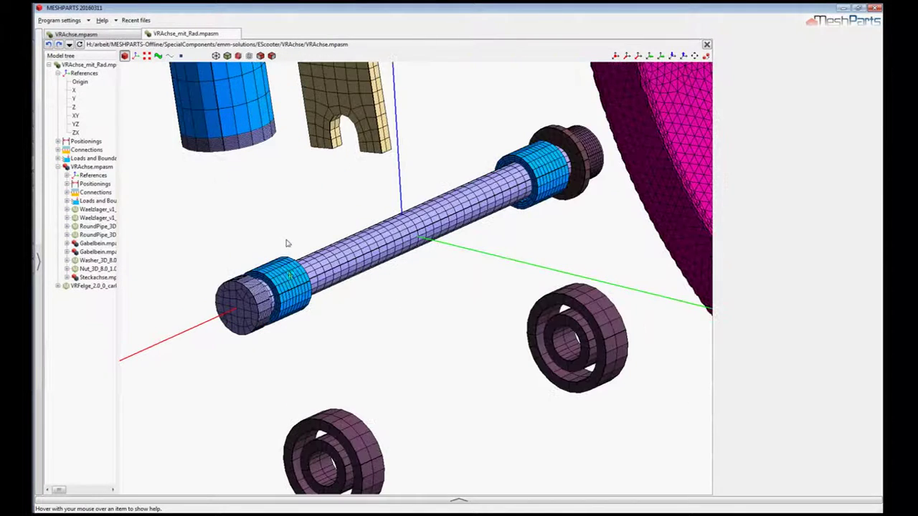
left_click_drag(287, 278, 269, 220)
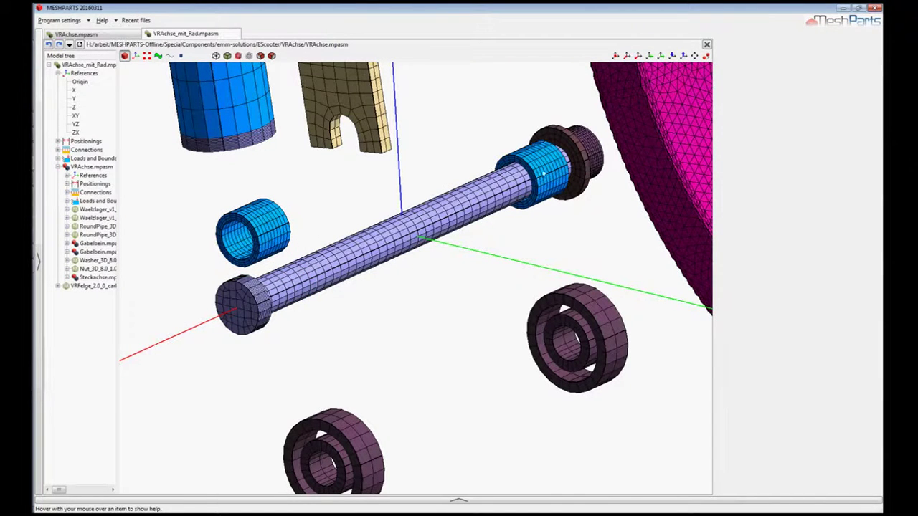
left_click_drag(537, 167, 482, 107)
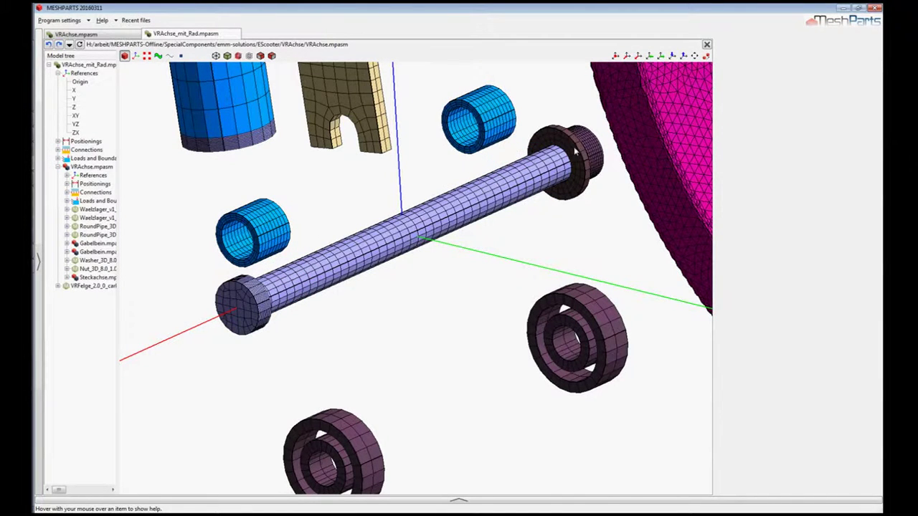
left_click_drag(568, 140, 576, 81)
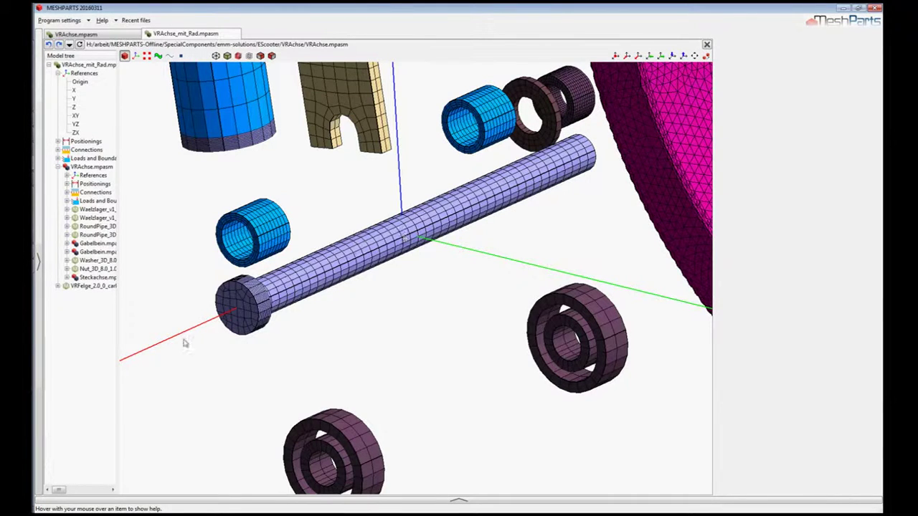
Step: Look over the exploded assembly, consult the hand-drawn front-wheel bearing sketch in Windows-Fotoanzeige, and return to MESHPARTS
scroll(410, 287, "down", 5)
middle_click_drag(453, 263, 423, 285)
scroll(464, 230, "up", 2)
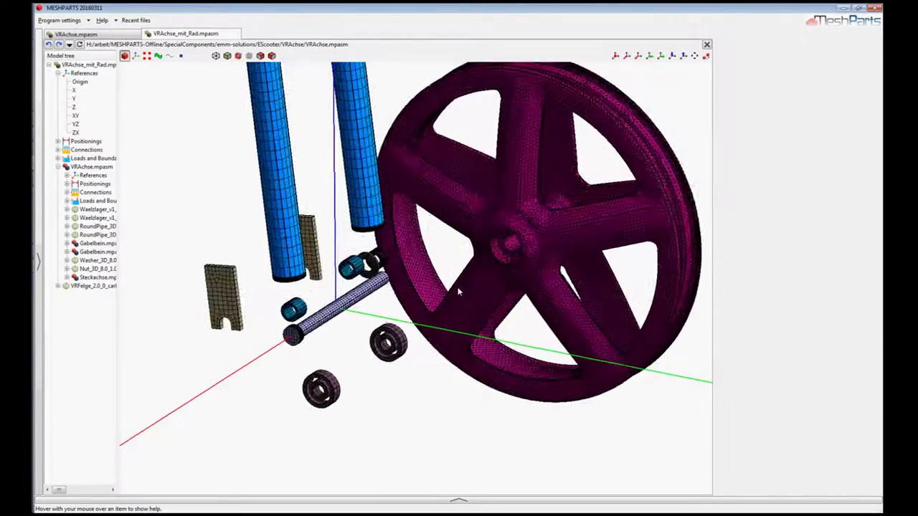
middle_click_drag(456, 286, 433, 283)
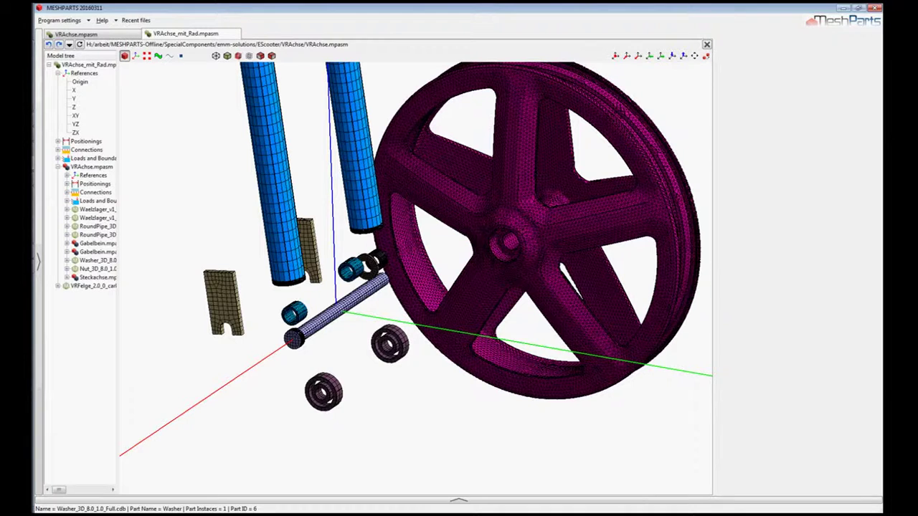
mouse_move(20, 267)
left_click(98, 263)
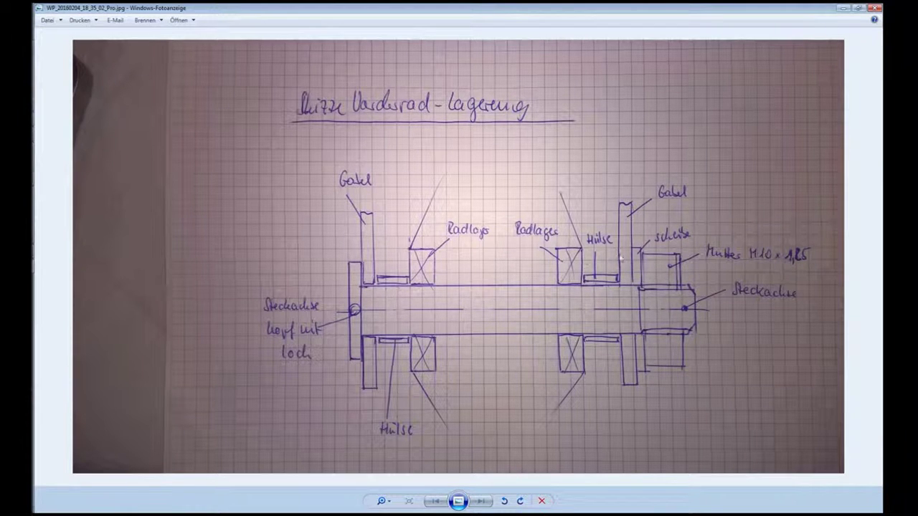
left_click(844, 8)
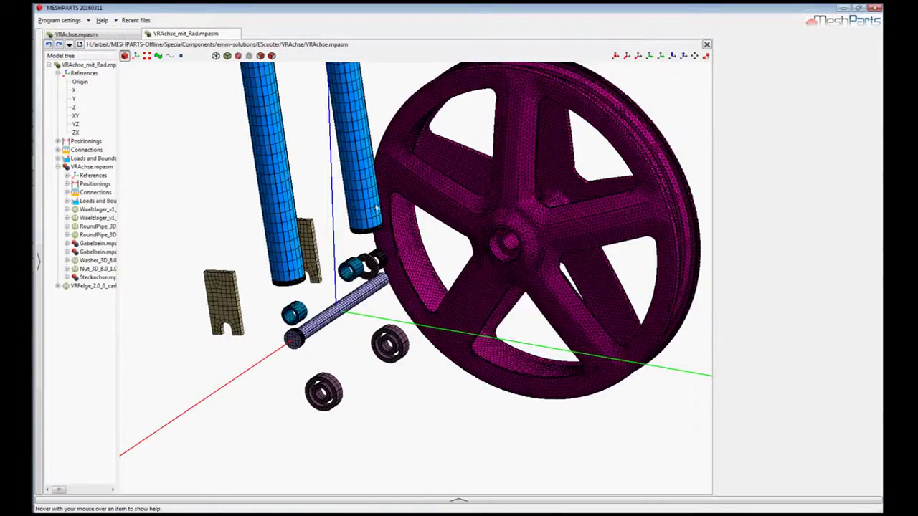
Step: Review the assembly equations of the VRAchse.mpasm subassembly, including its bearing type and bearing spacing parameters
mouse_move(380, 286)
middle_mouse_down()
mouse_move(399, 271)
mouse_move(385, 271)
middle_mouse_up()
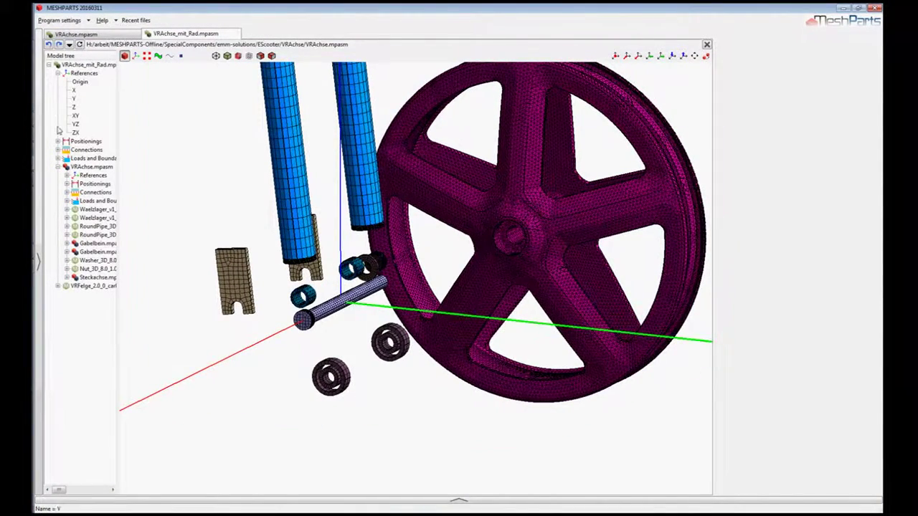
left_click(67, 167)
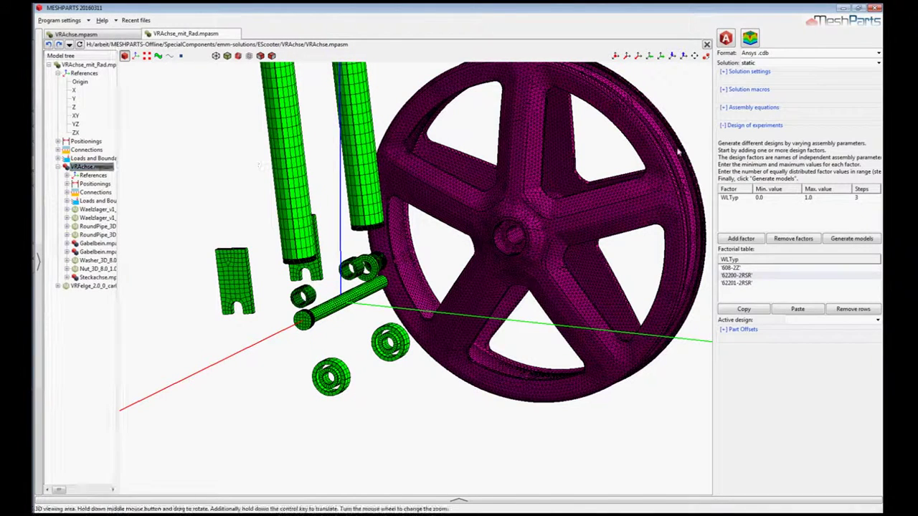
left_click(723, 123)
left_click(723, 107)
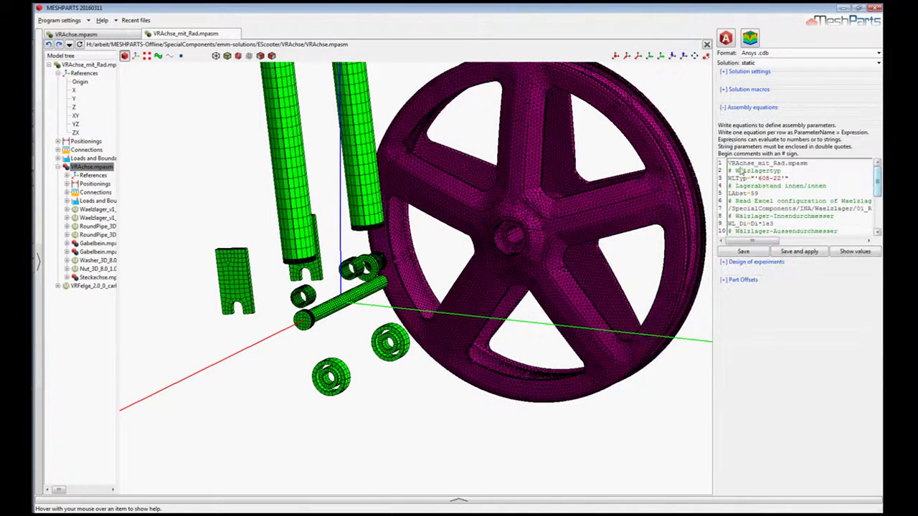
mouse_move(881, 183)
left_mouse_down()
mouse_move(883, 210)
mouse_move(881, 180)
left_mouse_up()
left_click(380, 432)
Step: Examine the two roller bearings, the axle and the wheel hub of the exploded assembly from several angles and distances
mouse_move(425, 332)
left_mouse_down()
mouse_move(458, 324)
mouse_move(428, 328)
left_mouse_up()
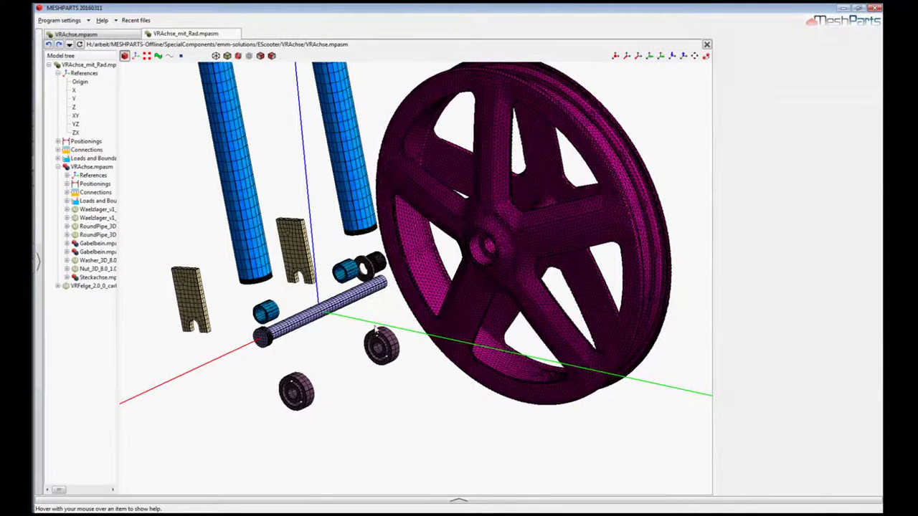
middle_click_drag(374, 334, 397, 311)
scroll(400, 337, "up", 2)
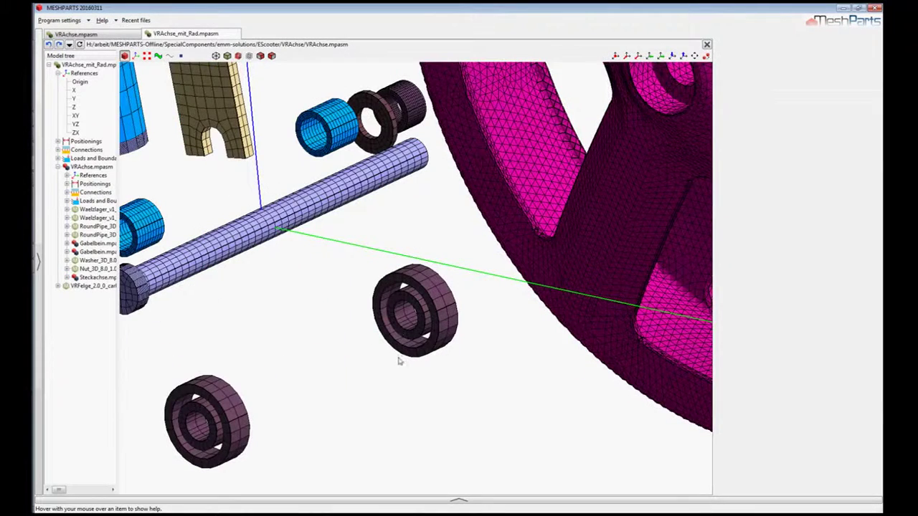
scroll(399, 363, "up", 2)
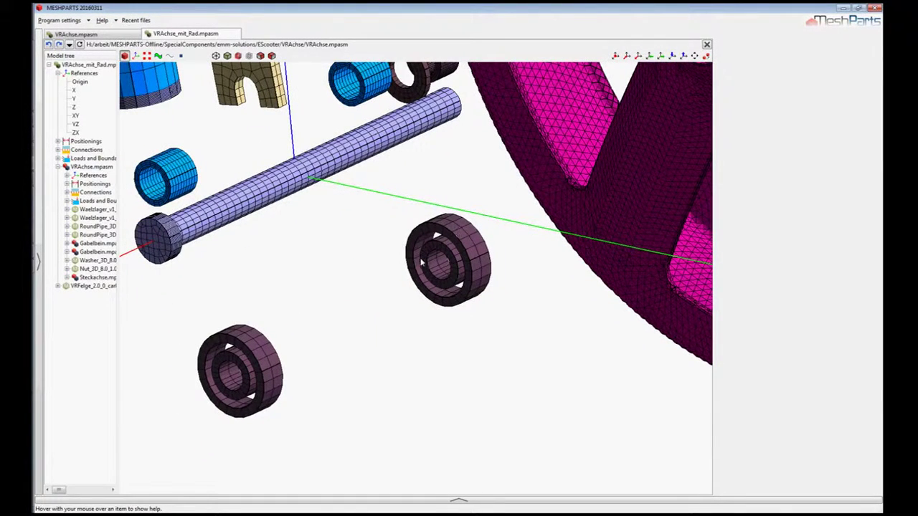
scroll(410, 346, "down", 2)
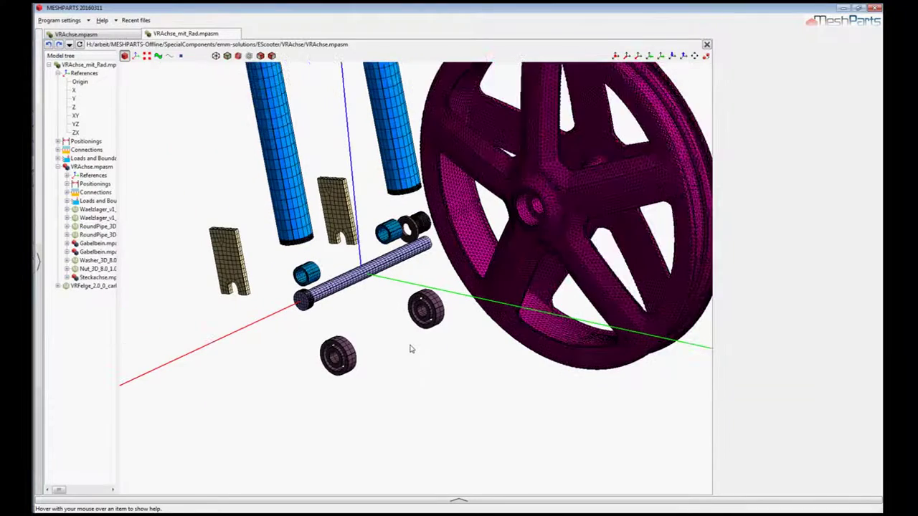
scroll(410, 342, "down", 1)
middle_click_drag(431, 320, 358, 350)
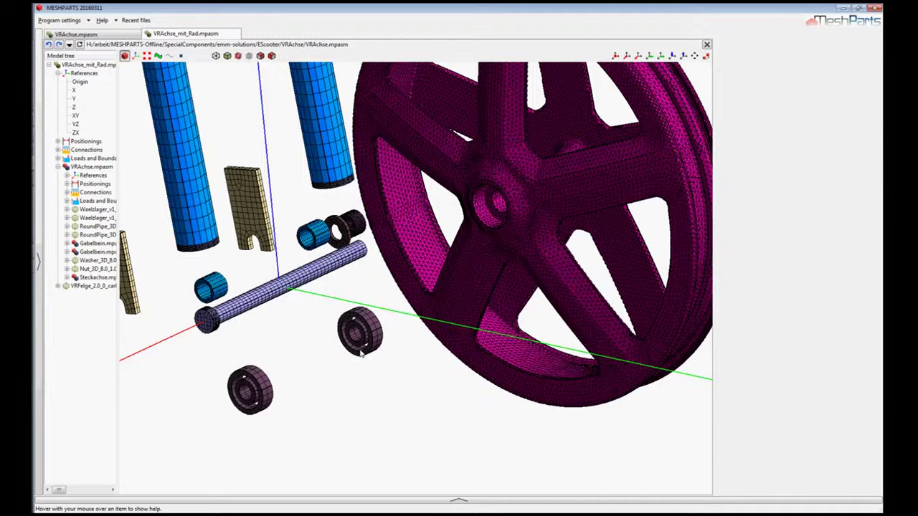
scroll(358, 346, "down", 2)
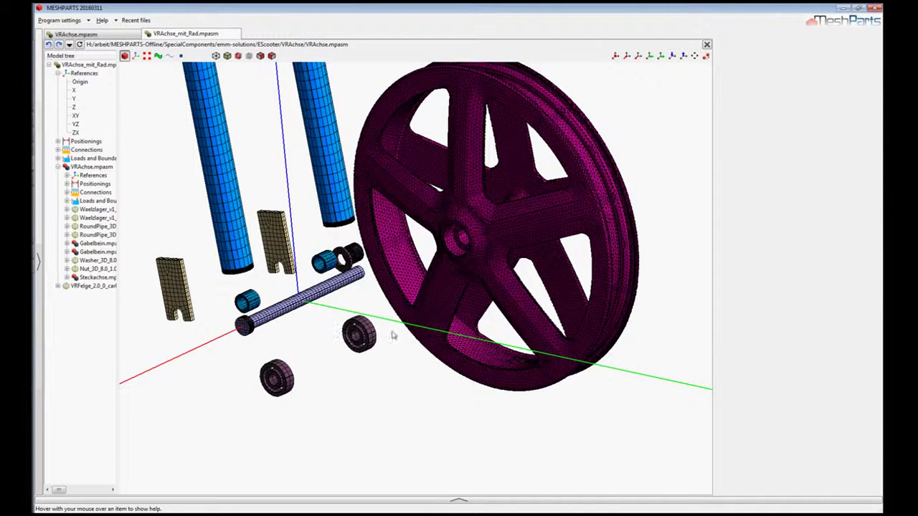
mouse_move(364, 354)
left_mouse_down()
mouse_move(369, 344)
mouse_move(356, 351)
left_mouse_up()
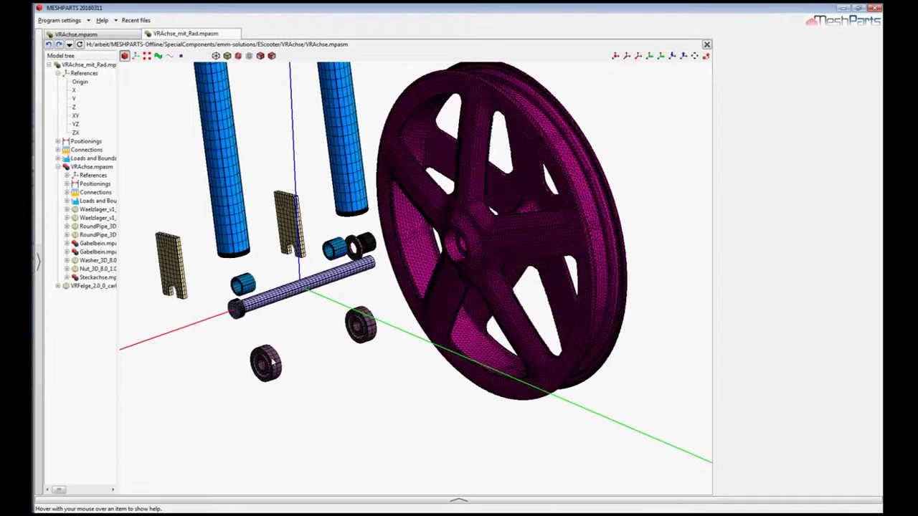
left_click_drag(332, 320, 343, 320)
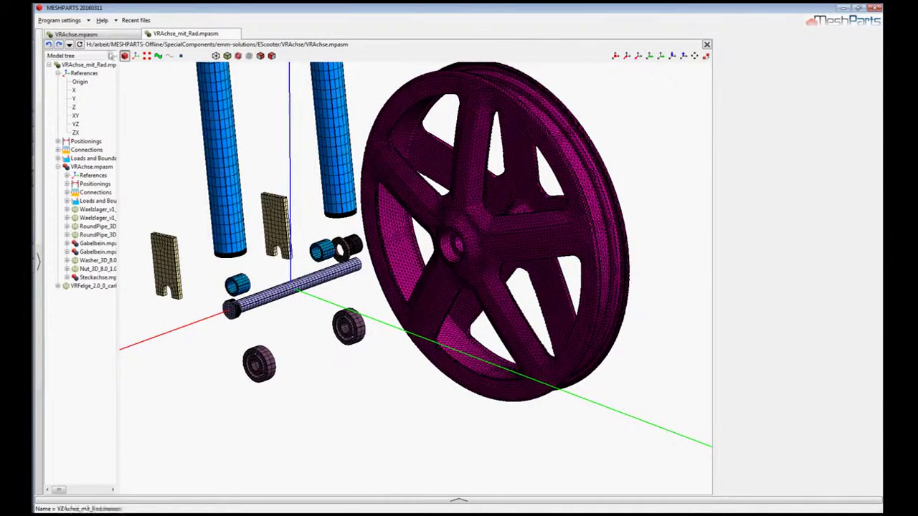
Step: Browse the table of bearing versions for the roller bearing nearest the wheel, and close it without choosing another
left_click(349, 326)
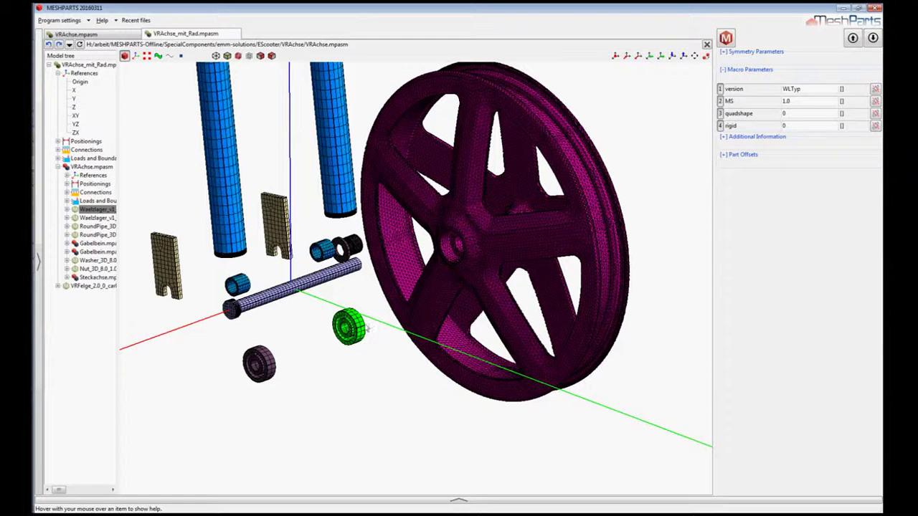
mouse_move(362, 338)
middle_mouse_down()
mouse_move(361, 321)
mouse_move(353, 353)
mouse_move(362, 329)
middle_mouse_up()
scroll(353, 353, "up", 3)
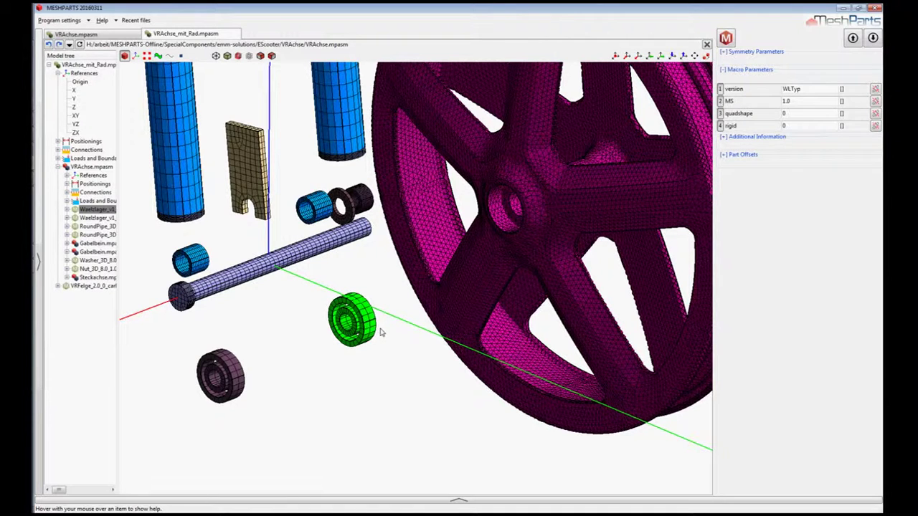
left_click(801, 89)
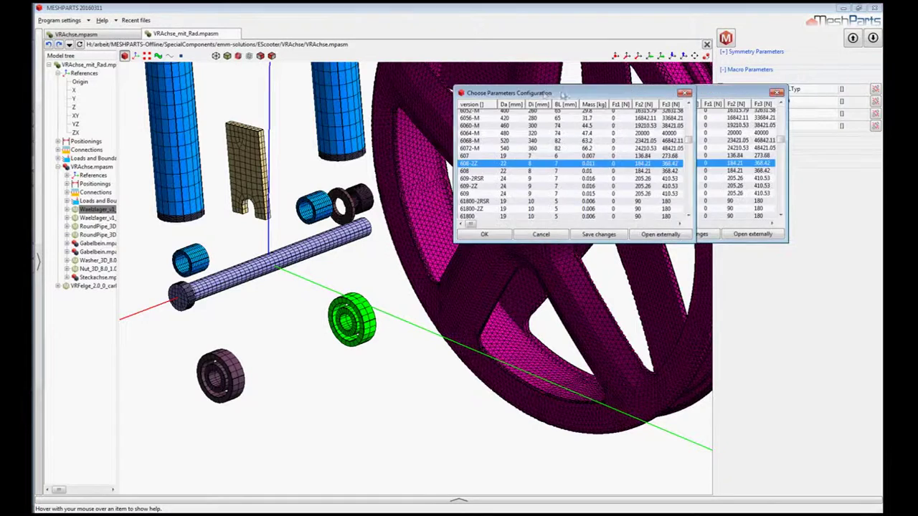
left_click_drag(565, 96, 367, 109)
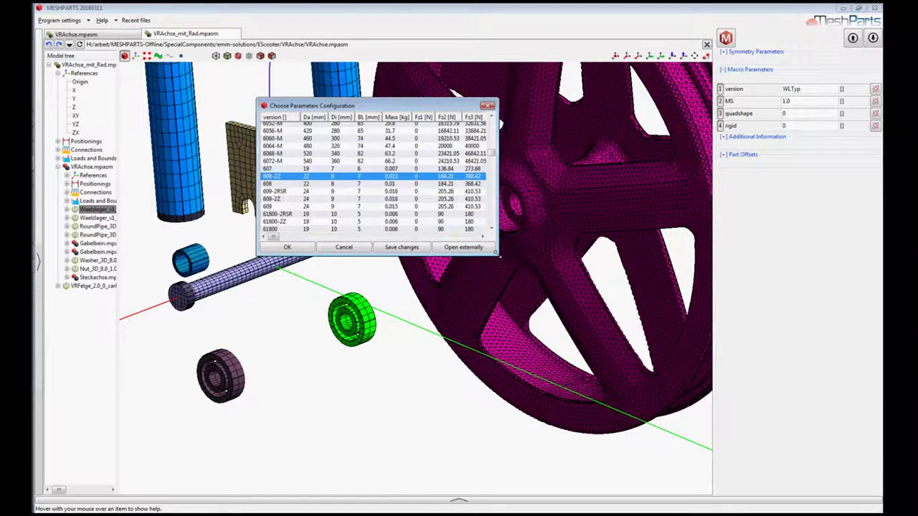
left_click_drag(497, 253, 746, 433)
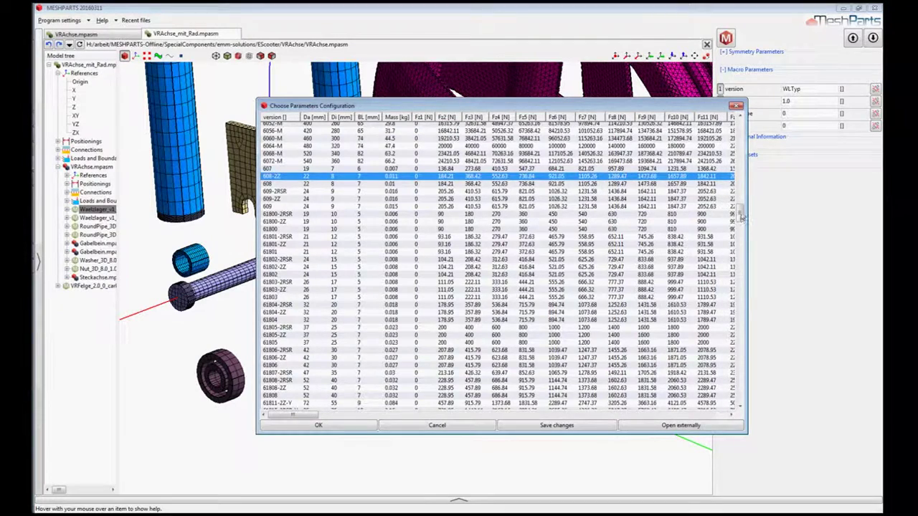
left_click_drag(741, 212, 739, 121)
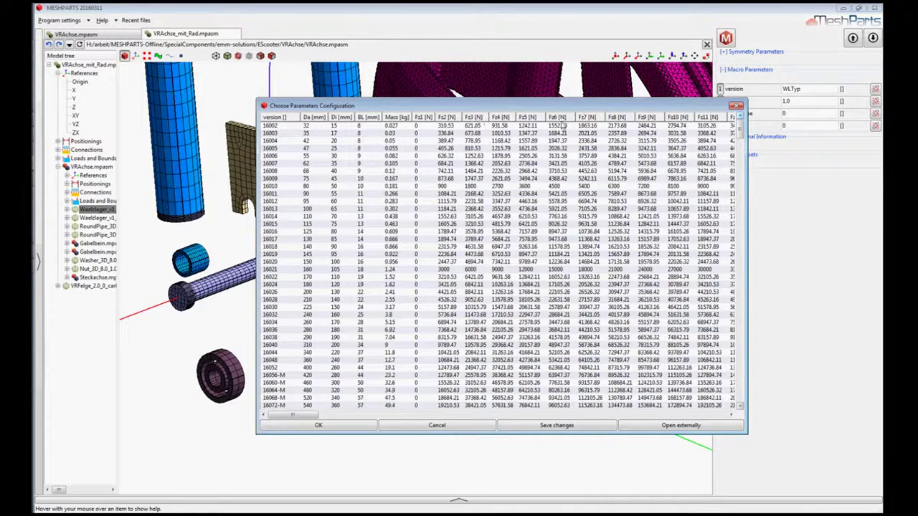
left_click(737, 107)
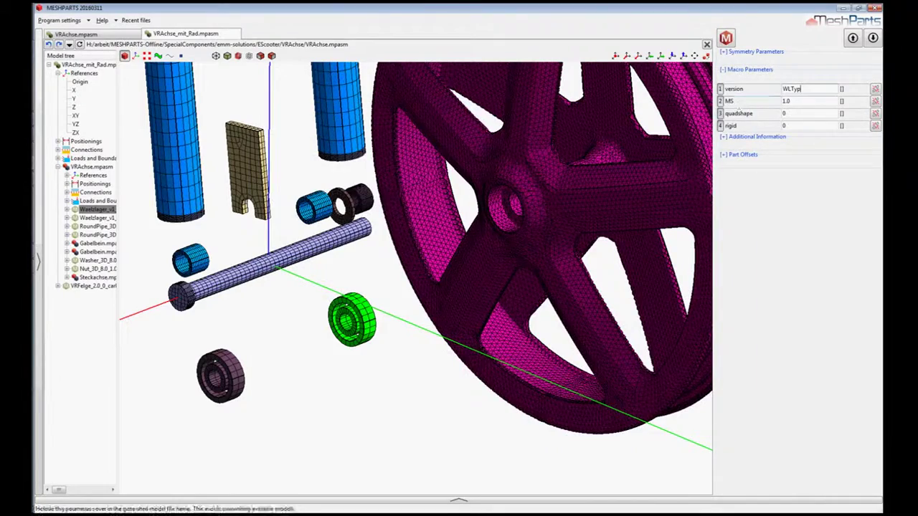
Step: Open the VRAchse.mpasm subassembly on its own from the VRAchse_mit_Rad.mpasm assembly
scroll(349, 251, "up", 3)
middle_click_drag(349, 251, 352, 270)
scroll(352, 271, "down", 2)
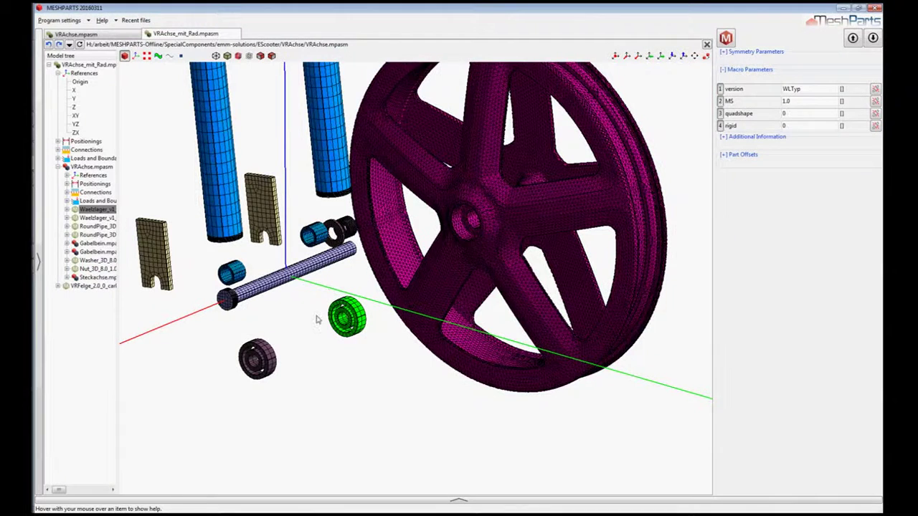
scroll(327, 336, "up", 2)
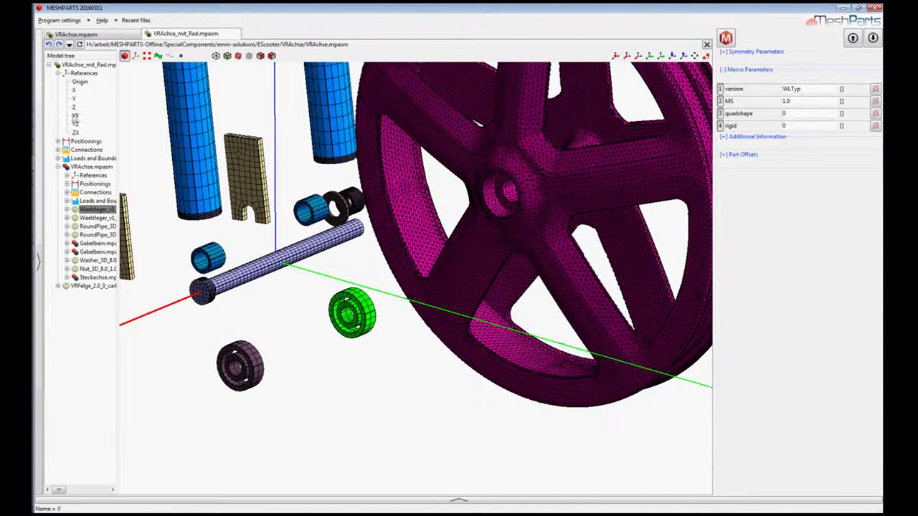
left_click(66, 167)
right_click(66, 168)
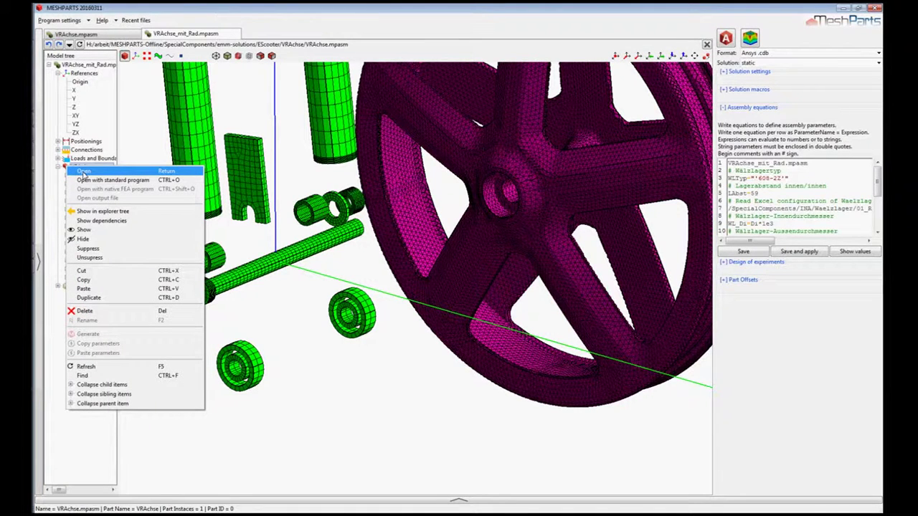
left_click(84, 172)
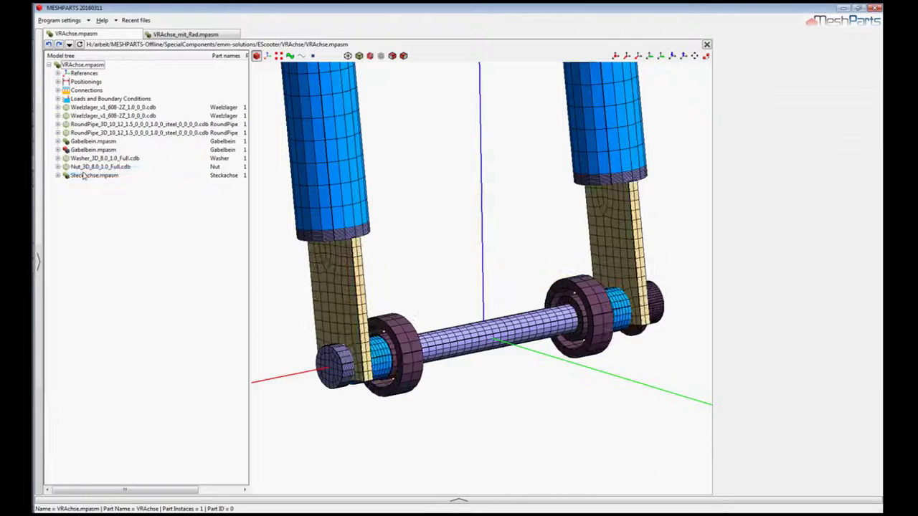
Step: Examine the bearing type parameter WLTyp and its neighbouring lines in the assembly equations of VRAchse.mpasm
middle_click_drag(509, 302, 510, 314)
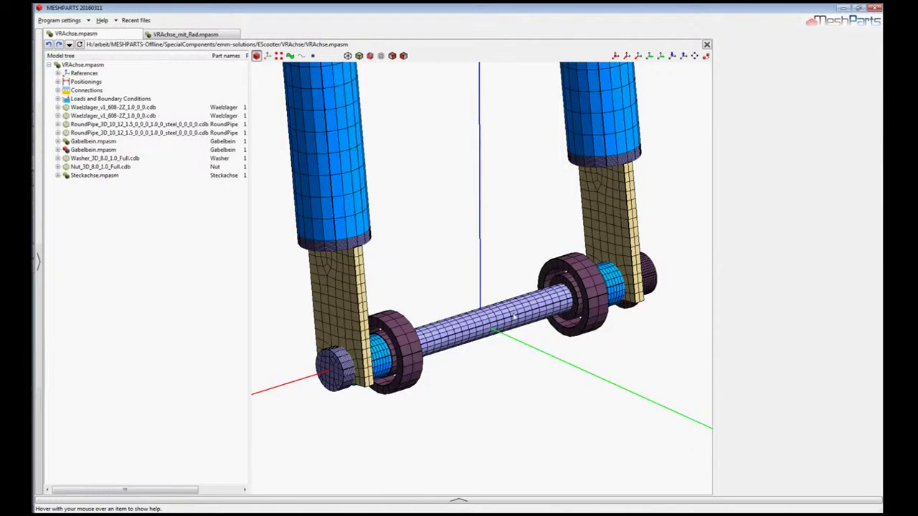
middle_click_drag(522, 309, 524, 274)
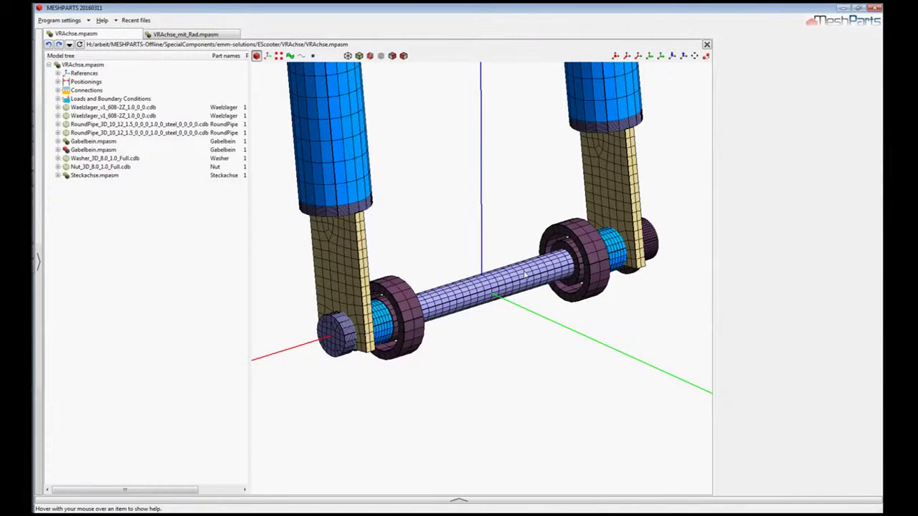
left_click(93, 65)
left_click_drag(796, 179, 724, 180)
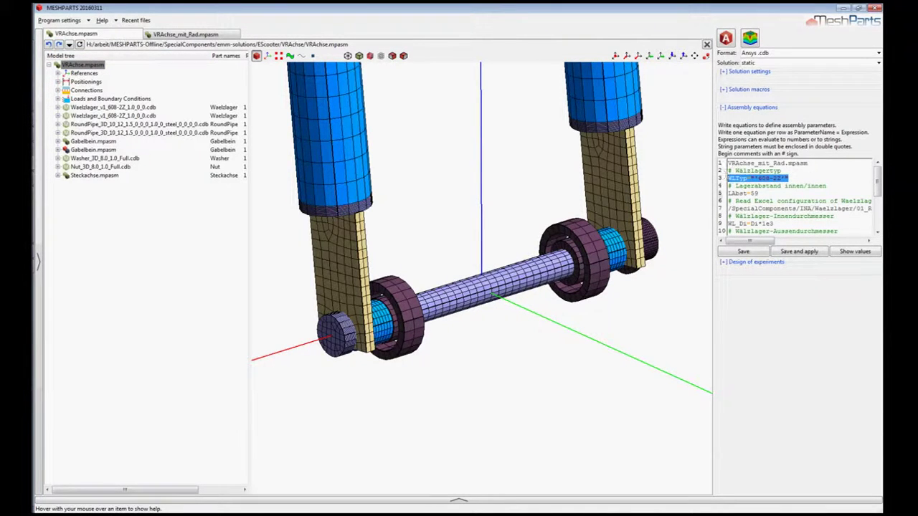
left_click(748, 179)
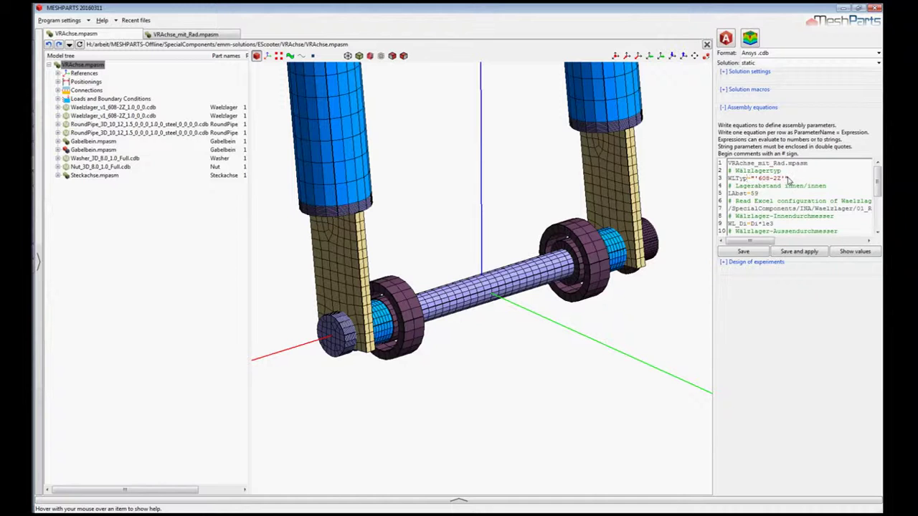
left_click_drag(788, 180, 759, 177)
left_click(755, 203)
mouse_move(878, 178)
left_mouse_down()
mouse_move(879, 195)
mouse_move(879, 166)
left_mouse_up()
Step: Review the WLTyp factor and the factorial table of bearing types in the assembly's design of experiments
left_click(723, 107)
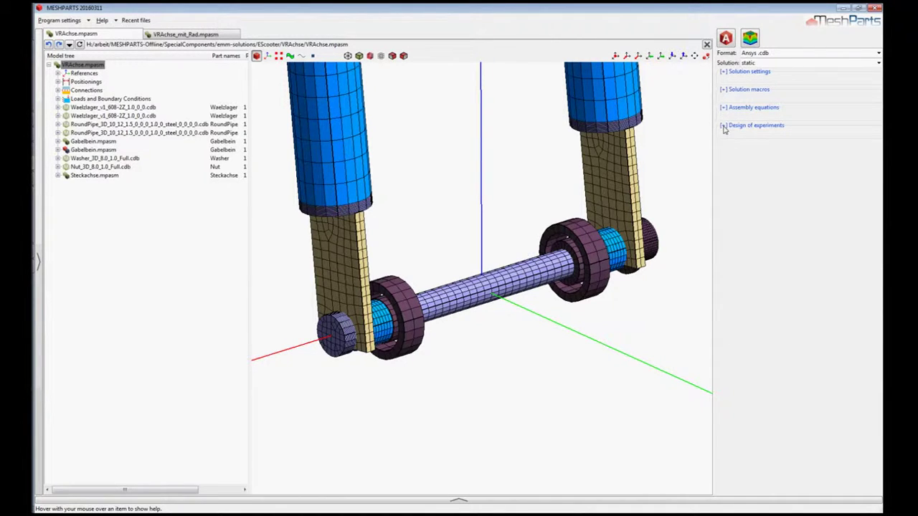
left_click(724, 126)
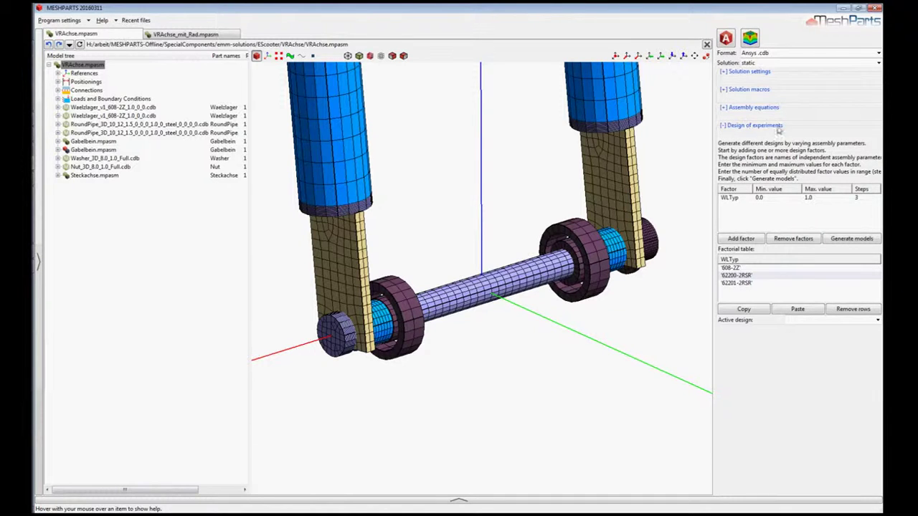
left_click(729, 198)
left_click(730, 198)
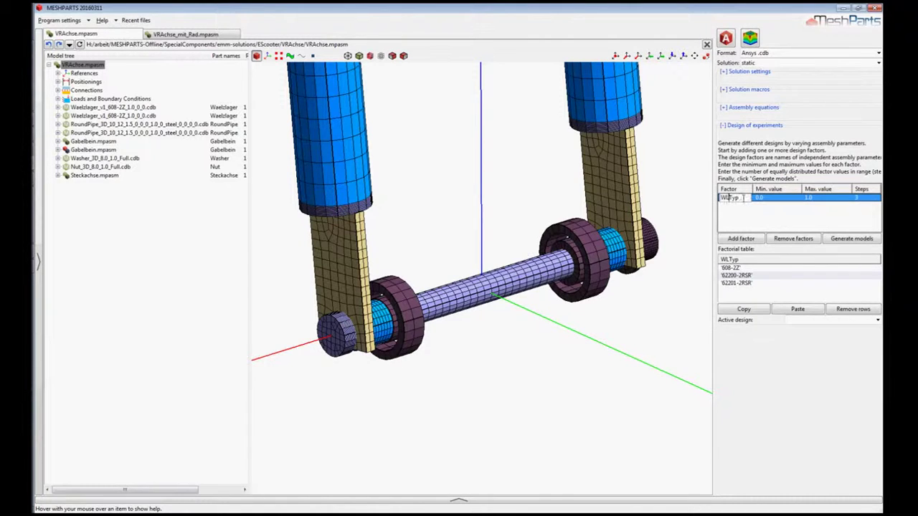
left_click(744, 202)
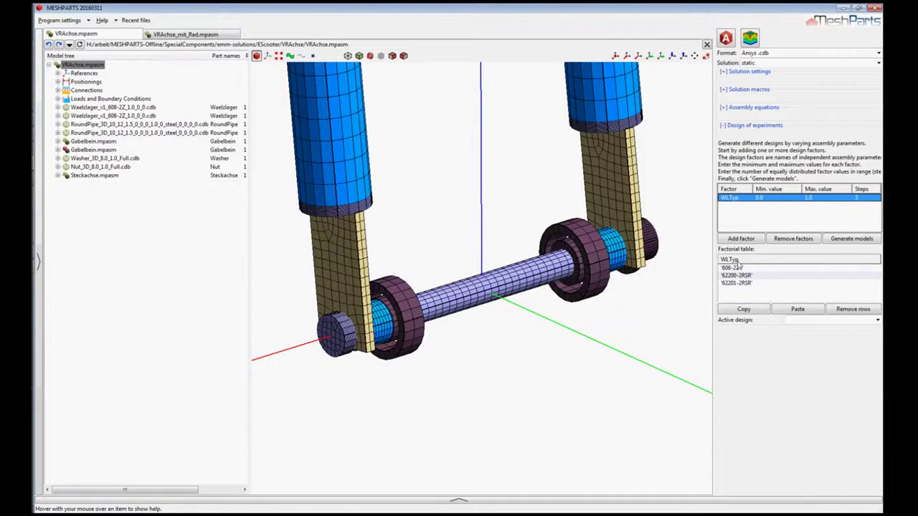
left_click(743, 309)
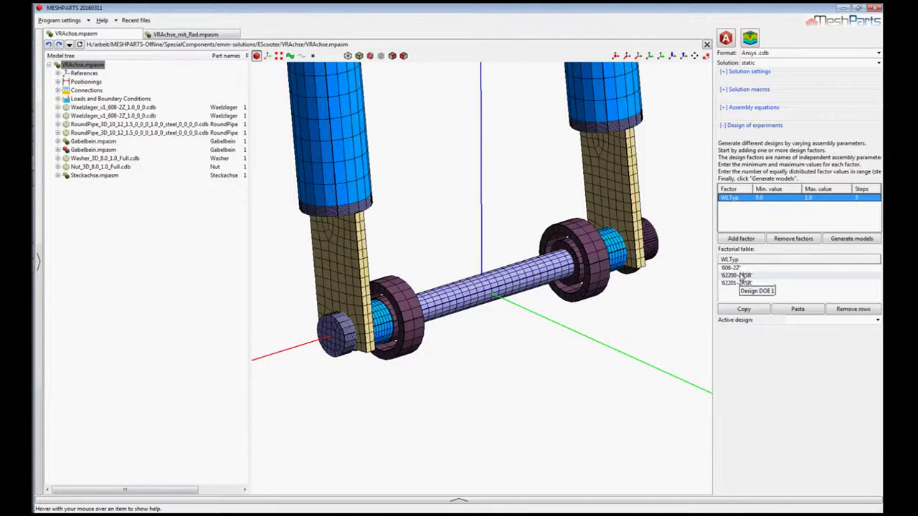
Step: Activate design 2 of the design of experiments and inspect the updated bearings and axle from several angles
left_click(878, 322)
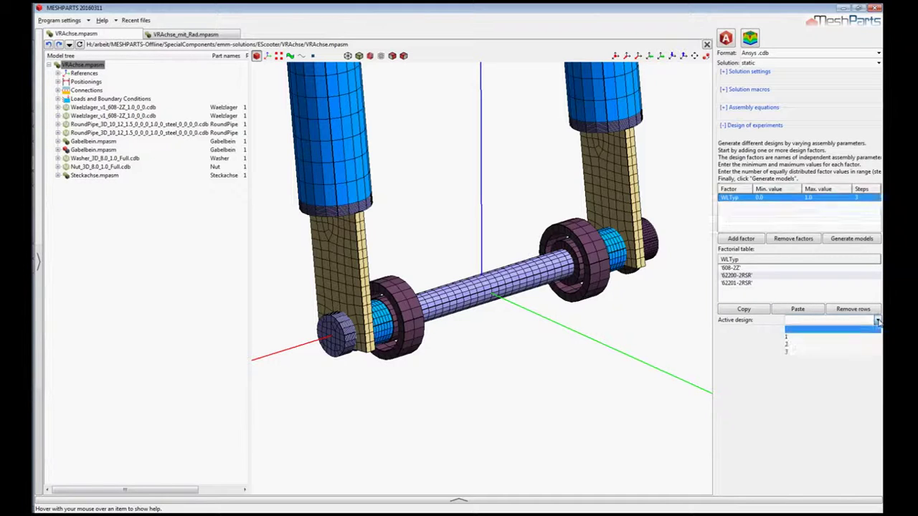
left_click(829, 345)
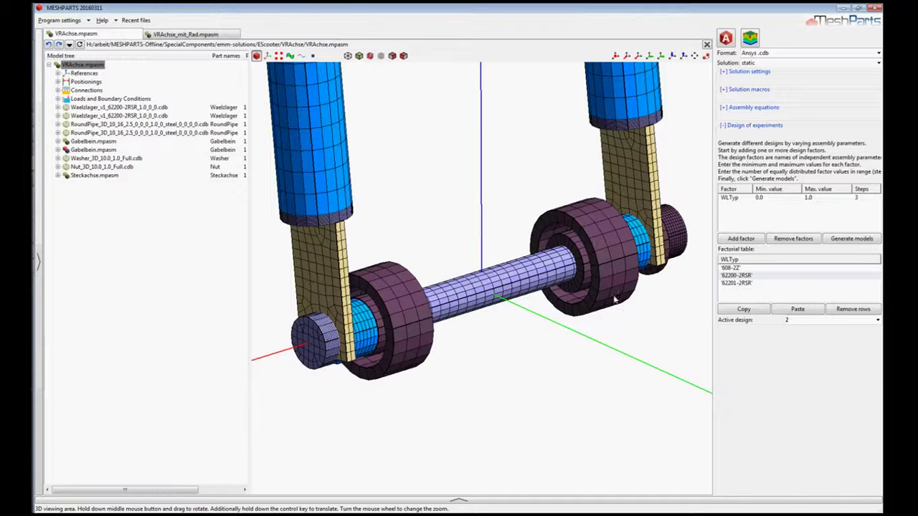
middle_click_drag(597, 266, 574, 266)
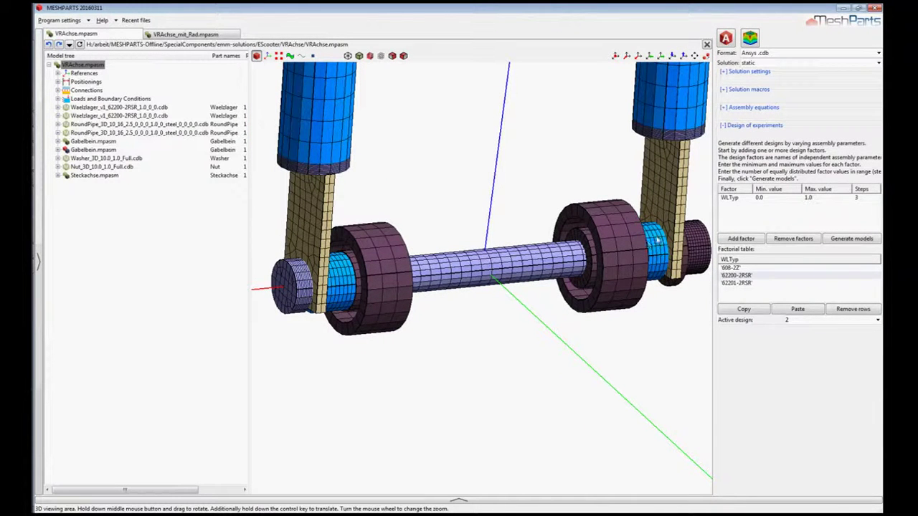
middle_click_drag(681, 260, 633, 299)
scroll(627, 295, "up", 7)
scroll(628, 296, "down", 6)
Step: Activate design 3 of the design of experiments and inspect the updated axle assembly from the opposite side
left_click(877, 320)
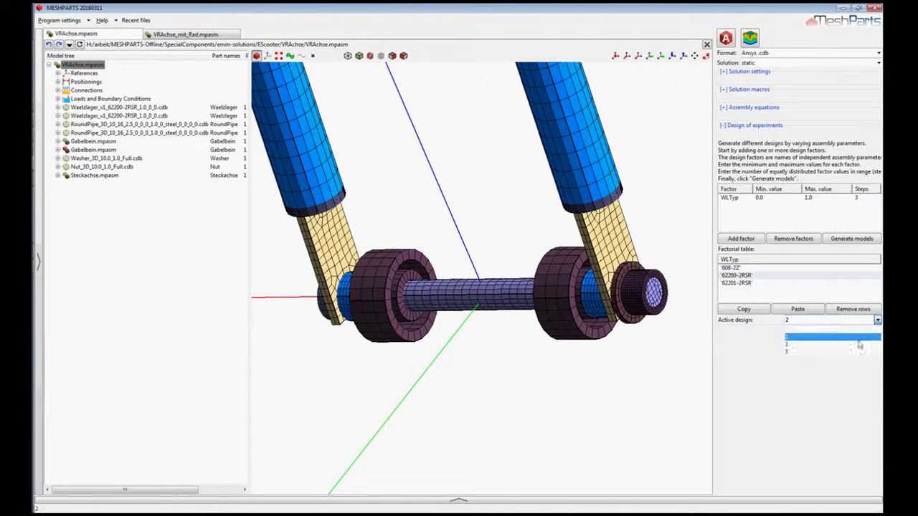
left_click(833, 353)
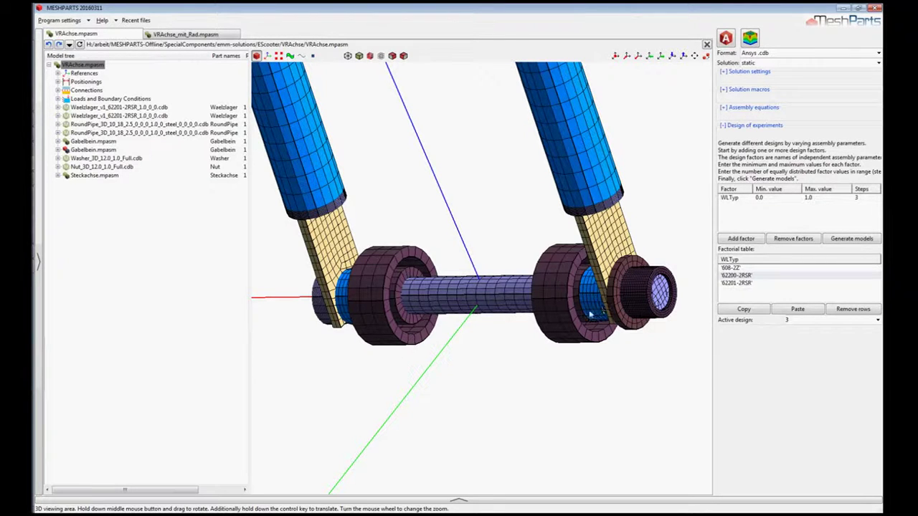
middle_click_drag(478, 300, 550, 275)
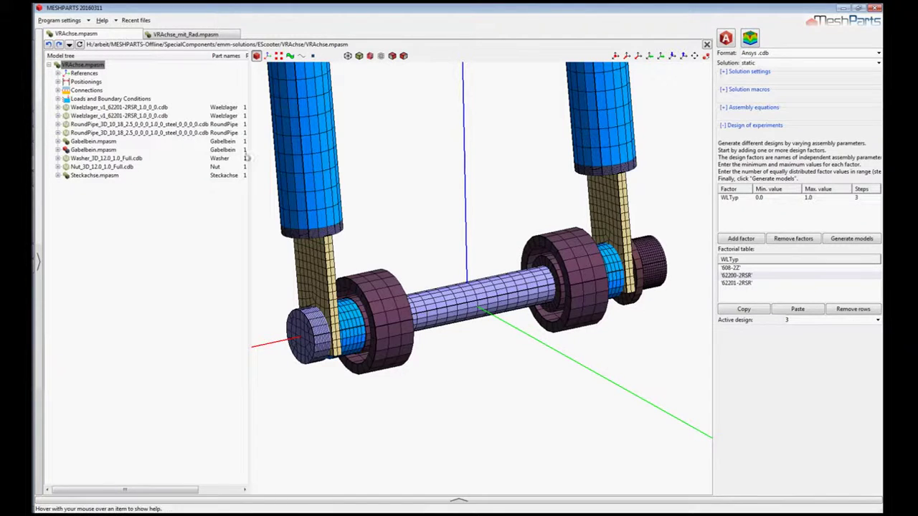
Step: Show the project files, select VRAchse_DOE1.cdb to VRAchse_DOE3.cdb and look through the operations available for them
left_click(38, 200)
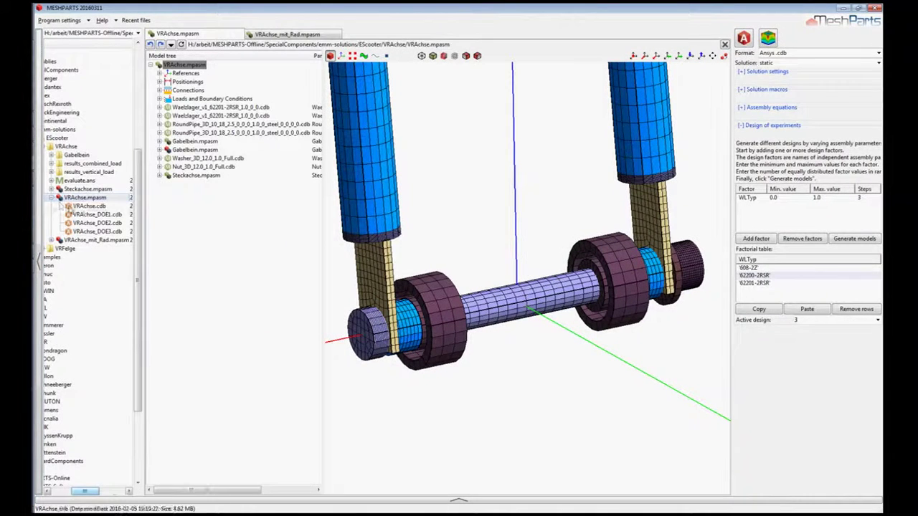
left_click(92, 215)
left_click(108, 233, "shift")
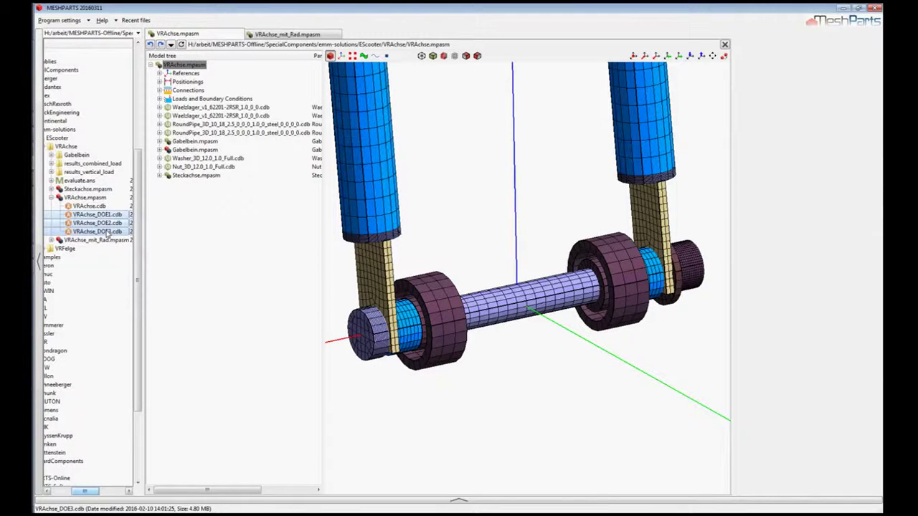
right_click(106, 234)
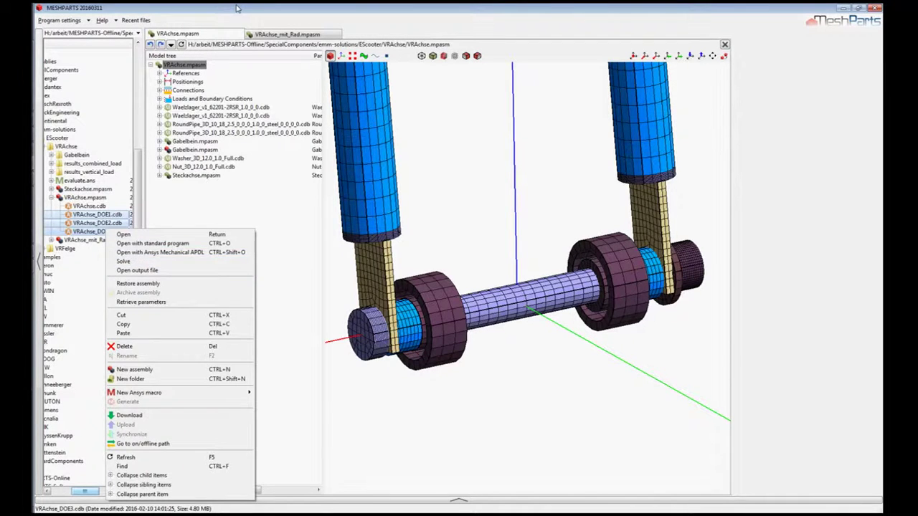
left_click(202, 267)
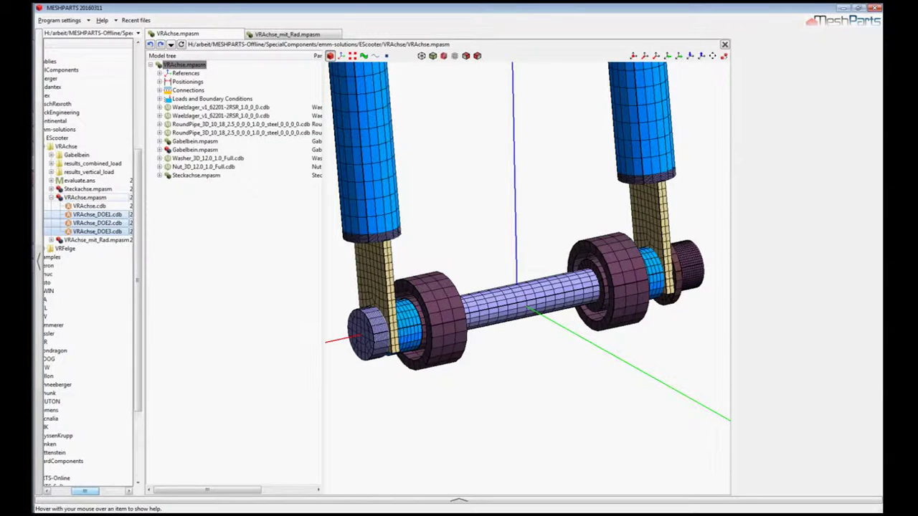
left_click(118, 231)
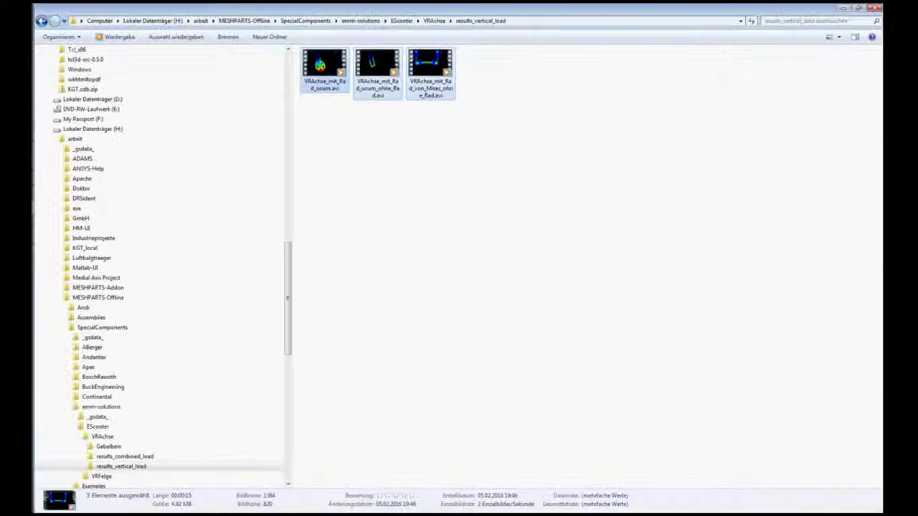
Step: Play the three animations from the results_vertical_load folder in Windows Media Player at full screen, and minimise the player
right_click(335, 69)
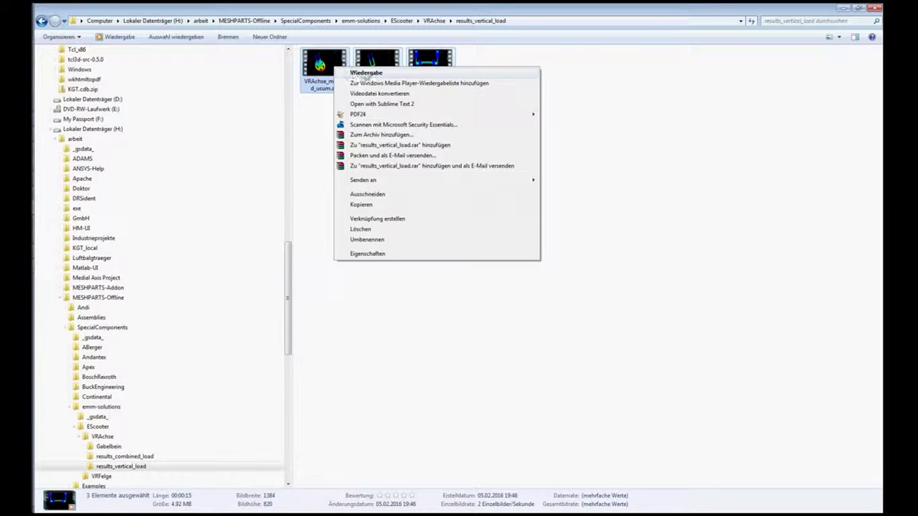
left_click(366, 73)
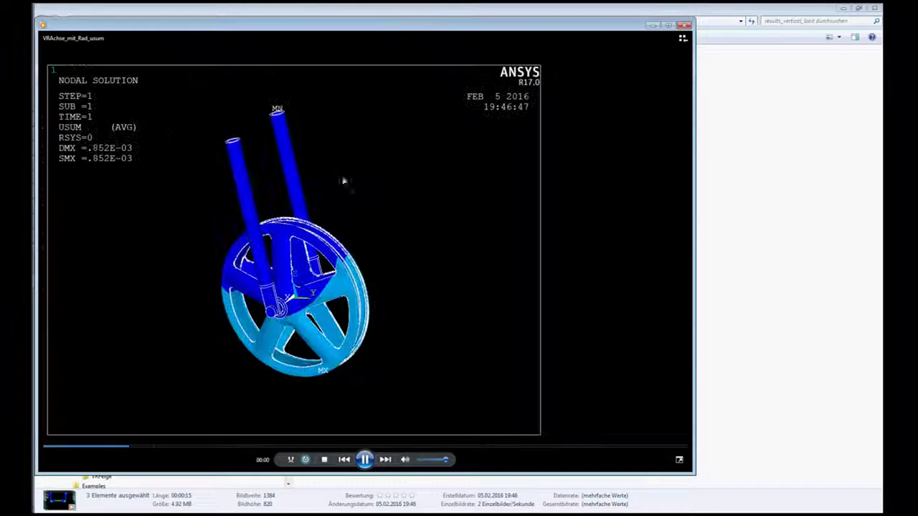
left_click(679, 460)
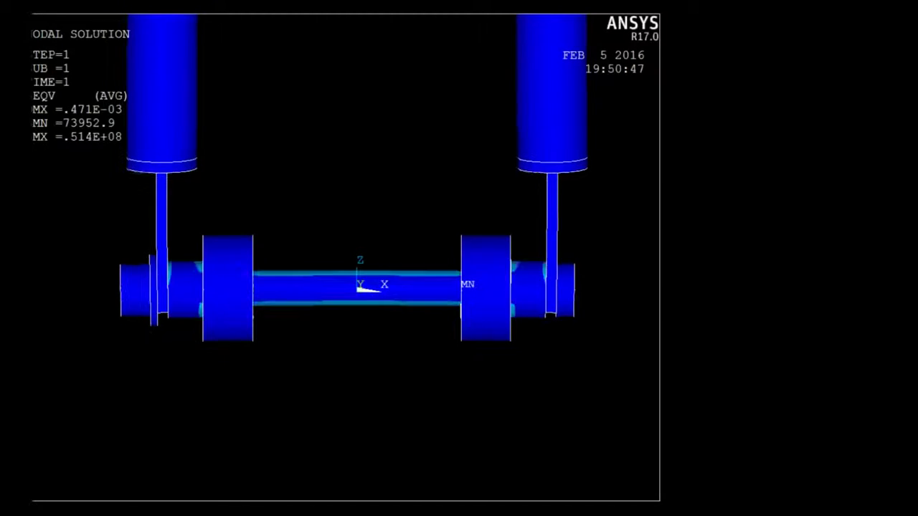
mouse_move(395, 264)
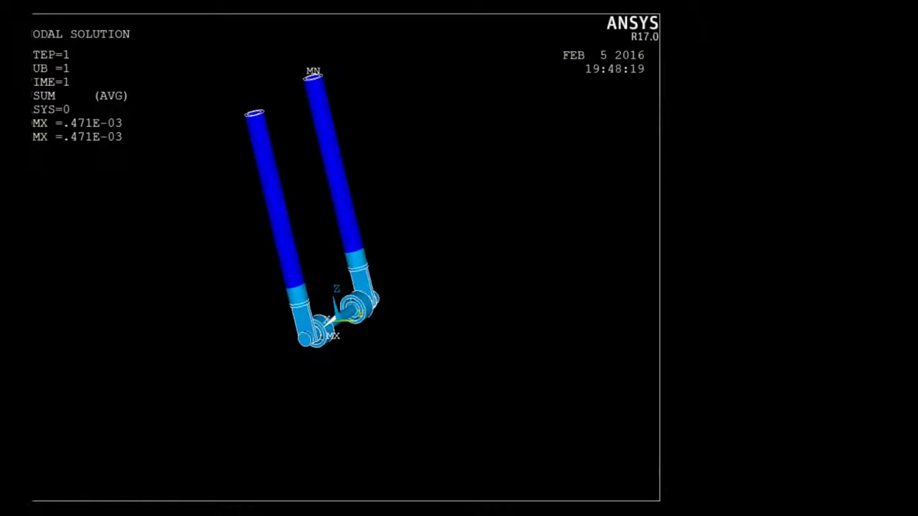
key("Escape")
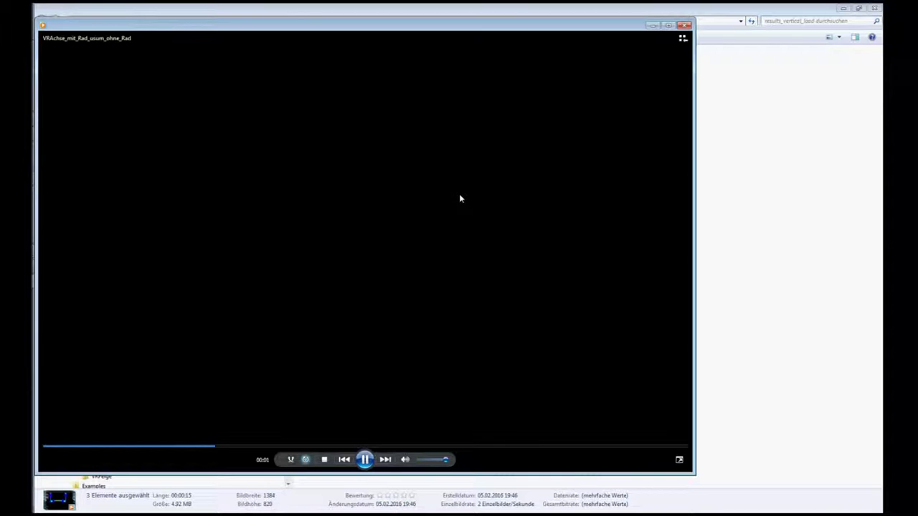
left_click(651, 25)
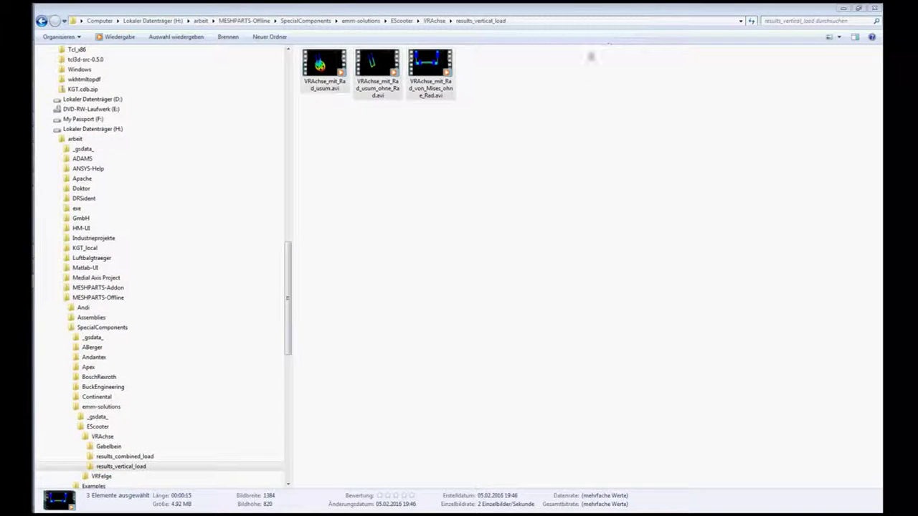